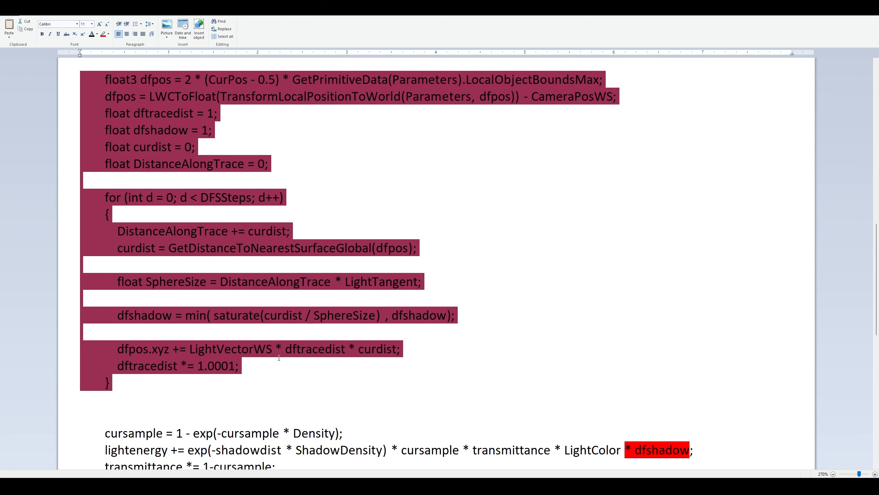
Step: Examine the dfshadow assignment in the trace loop and the LightColor * dfshadow term in the lightenergy line
left_click(230, 357)
double_click(152, 313)
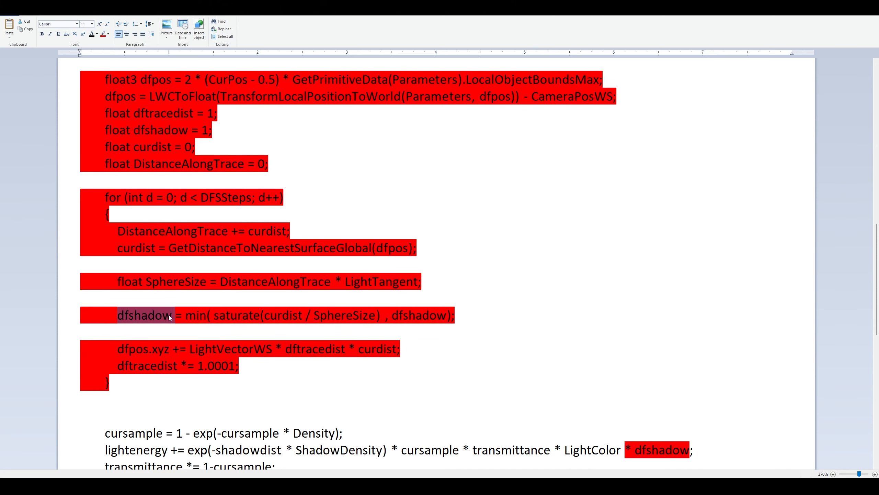
left_click(260, 402)
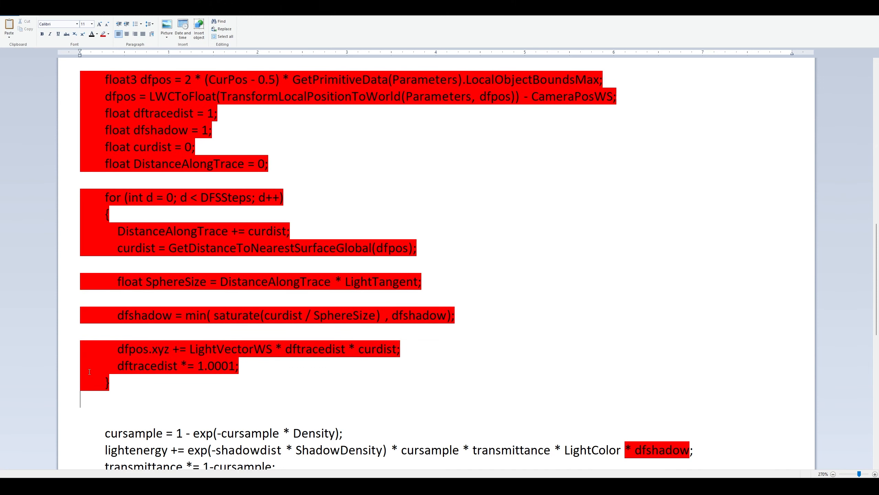
scroll(177, 419, "down", 2)
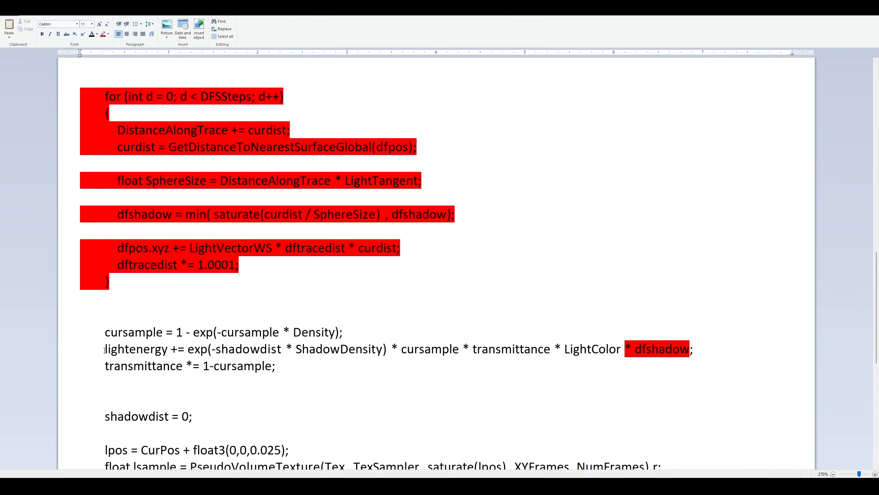
left_click_drag(104, 349, 554, 349)
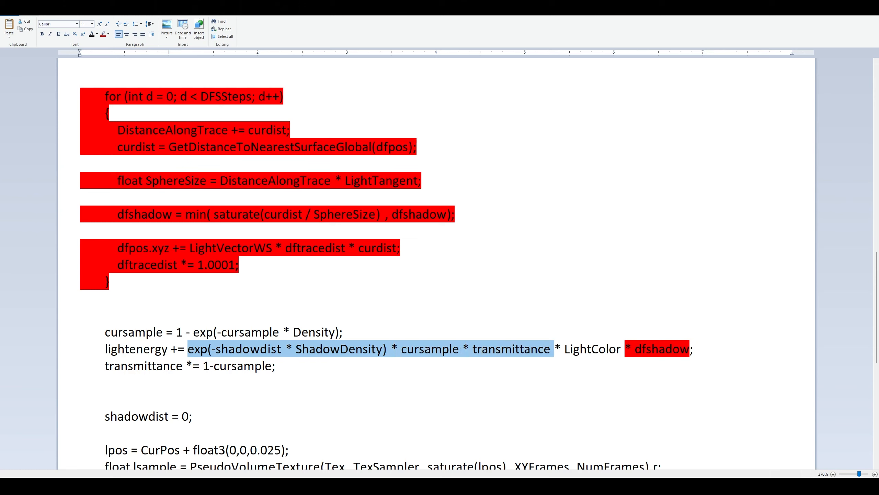
double_click(594, 349)
double_click(674, 348)
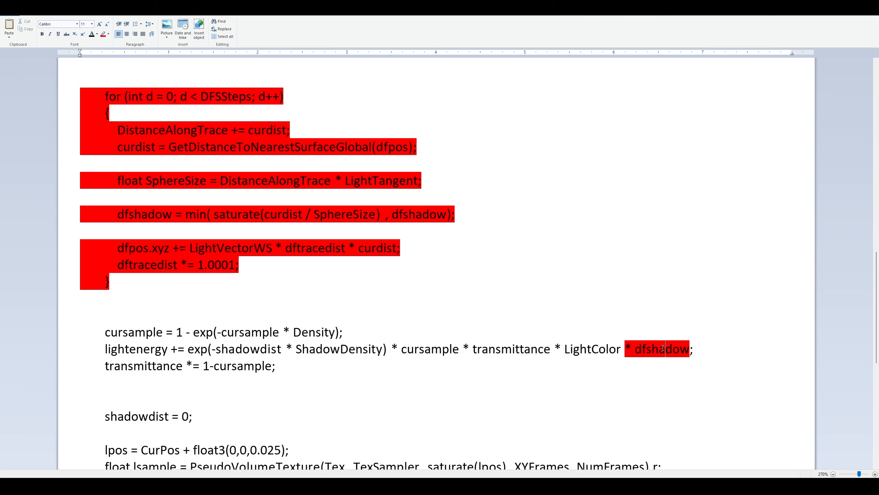
left_click_drag(691, 350, 630, 349)
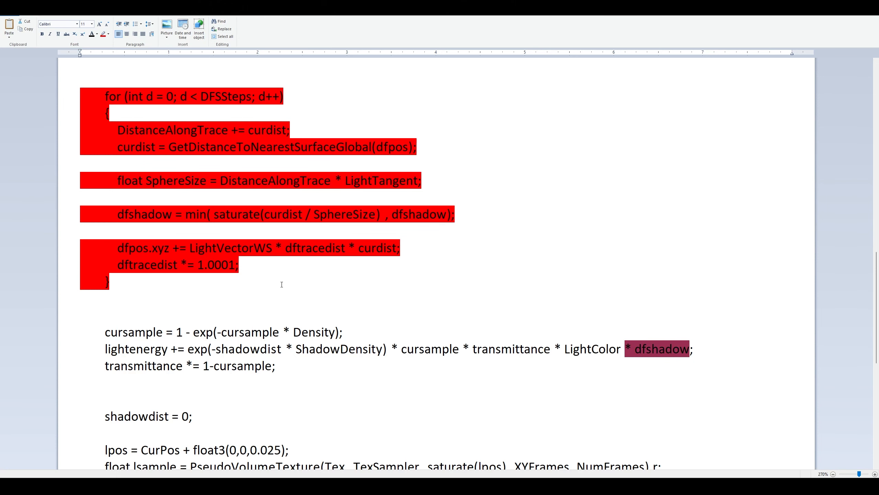
Step: Review the whole distance field shadow block, from the dfpos declaration to the end of the DFSSteps loop
scroll(268, 291, "up", 3)
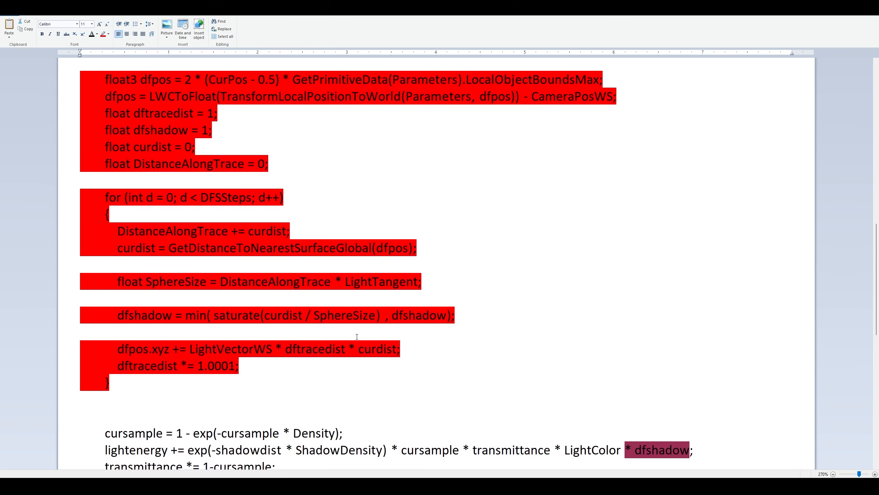
left_click_drag(122, 380, 77, 251)
scroll(155, 263, "down", 4)
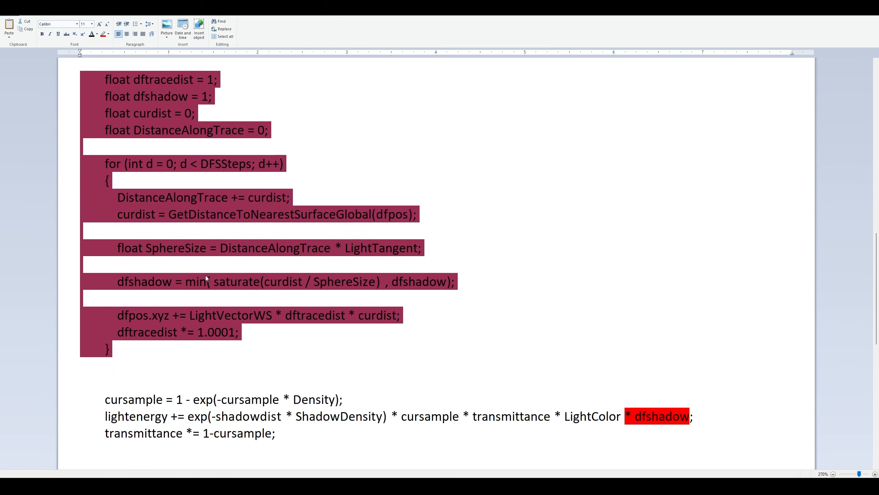
scroll(233, 276, "up", 3)
scroll(152, 222, "up", 4)
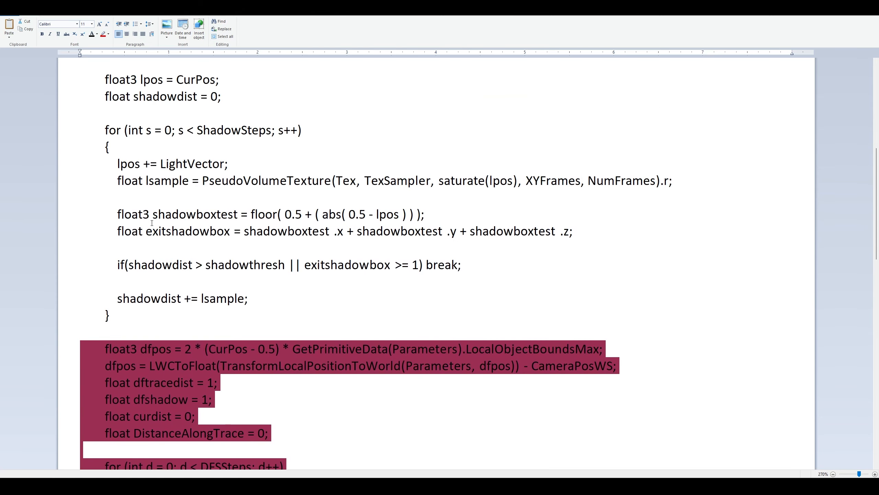
scroll(232, 280, "down", 6)
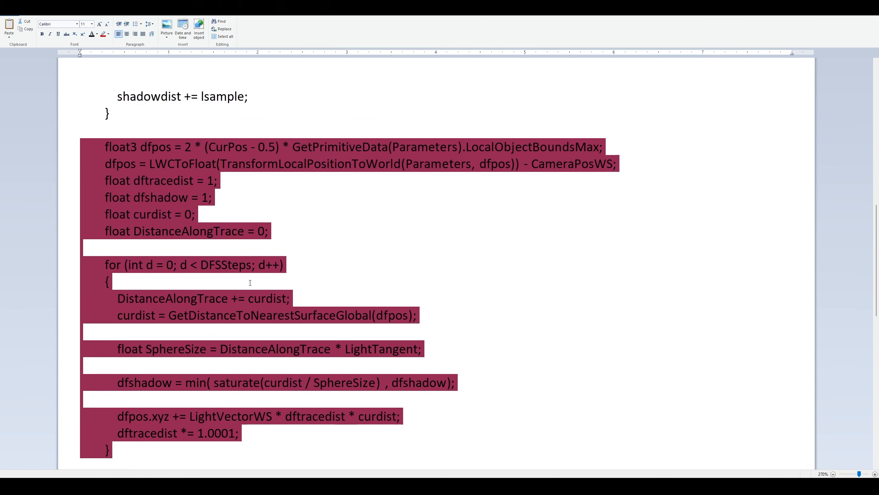
scroll(588, 407, "down", 1)
double_click(659, 367)
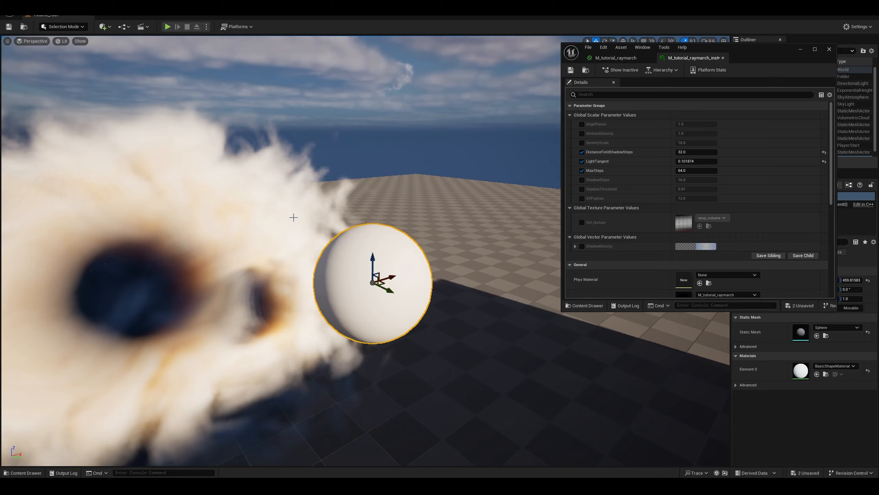
Step: In Unreal Editor, shift the selected sphere slightly upward and sideways in front of the smoke volume
right_click_drag(290, 215, 301, 352)
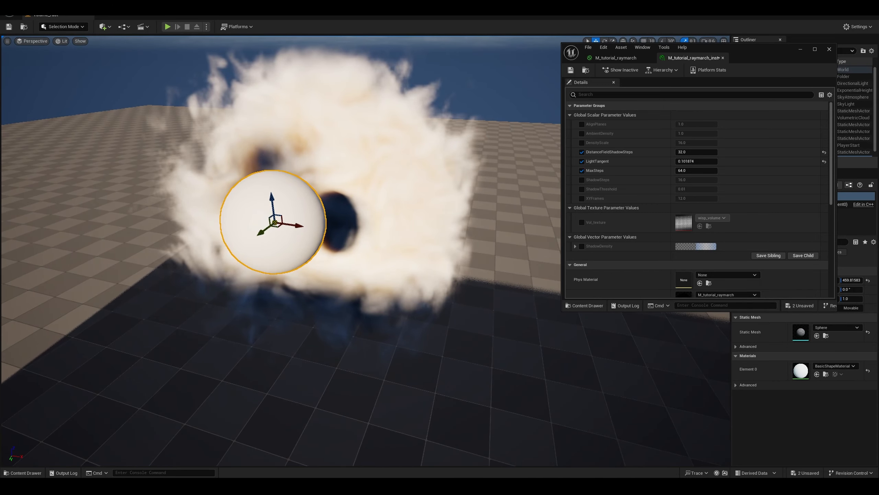
mouse_move(277, 224)
left_mouse_down()
mouse_move(226, 175)
mouse_move(300, 129)
mouse_move(297, 225)
mouse_move(273, 184)
mouse_move(296, 201)
mouse_move(286, 209)
left_mouse_up()
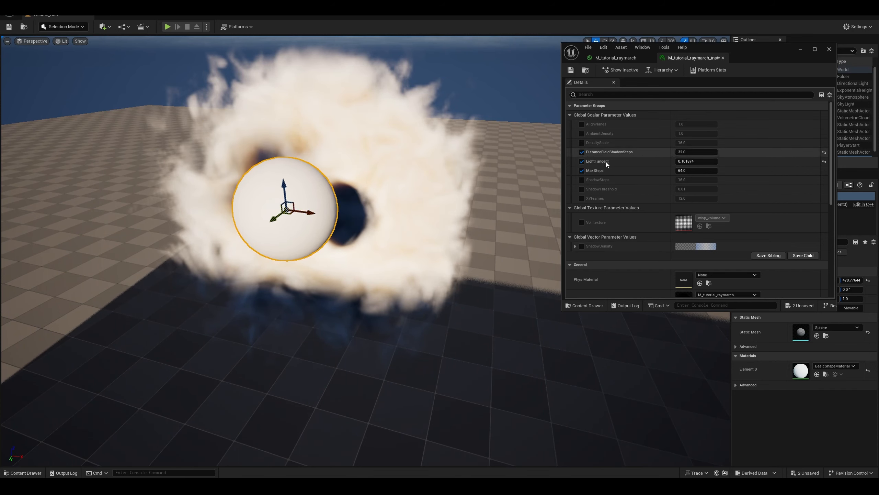
Step: Set the LightTangent parameter of the raymarch material instance to 0.141874 while comparing the sphere's shadow on the volume
key("w")
right_click_drag(450, 221, 427, 241)
key("s")
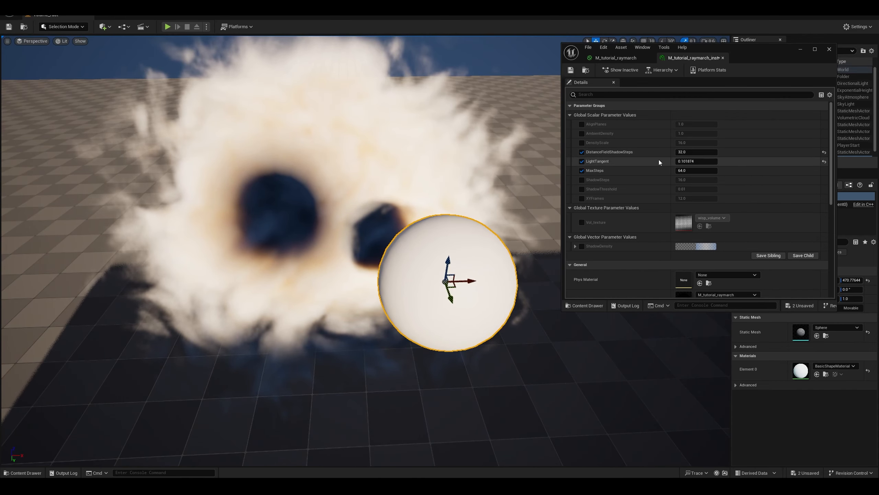
key("d")
right_click_drag(484, 214, 448, 215)
key("a")
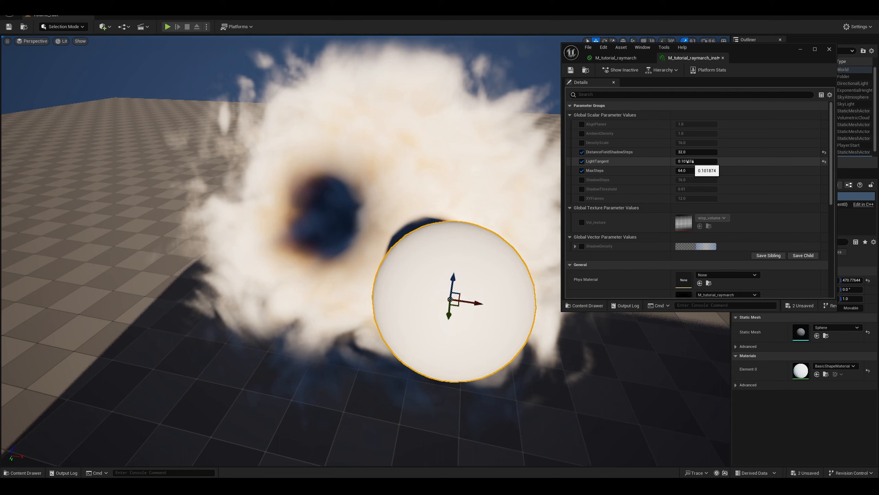
mouse_move(688, 161)
left_mouse_down()
mouse_move(706, 162)
mouse_move(688, 161)
left_mouse_up()
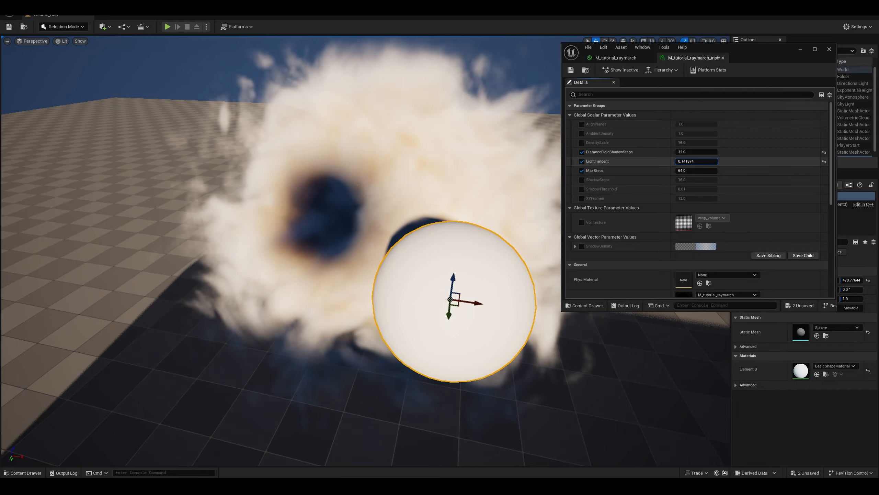
Step: Move the sphere horizontally over to the smoke volume, then lower and raise it to test the shadow it casts
right_click_drag(322, 241, 163, 222)
key("a")
key("d")
key("s")
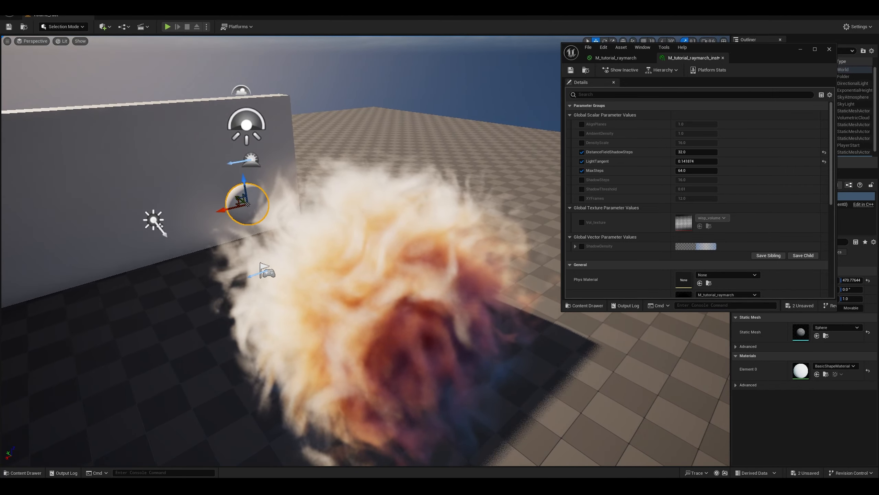
key("w")
mouse_move(331, 249)
right_mouse_down()
mouse_move(337, 268)
mouse_move(339, 260)
right_mouse_up()
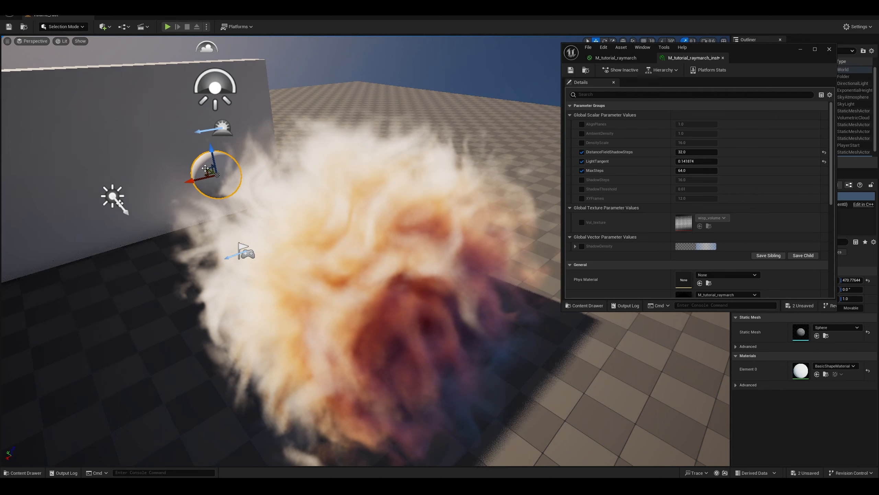
left_click_drag(206, 168, 317, 257)
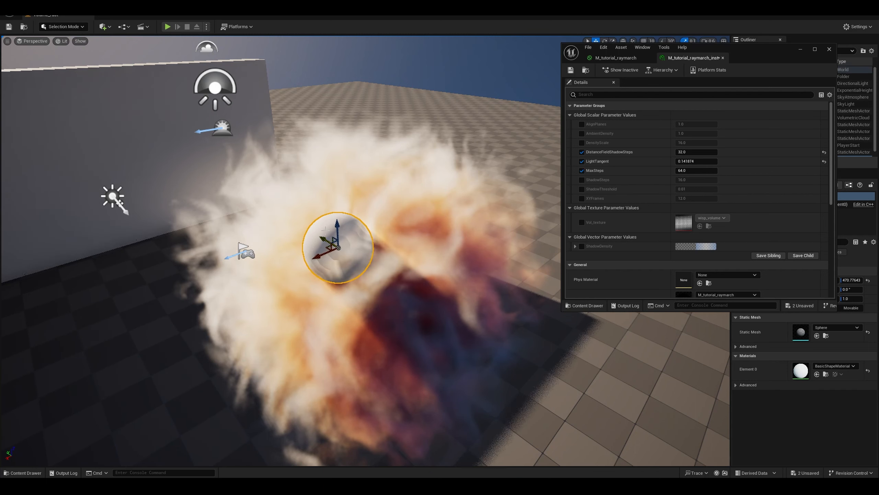
left_click_drag(337, 224, 331, 274)
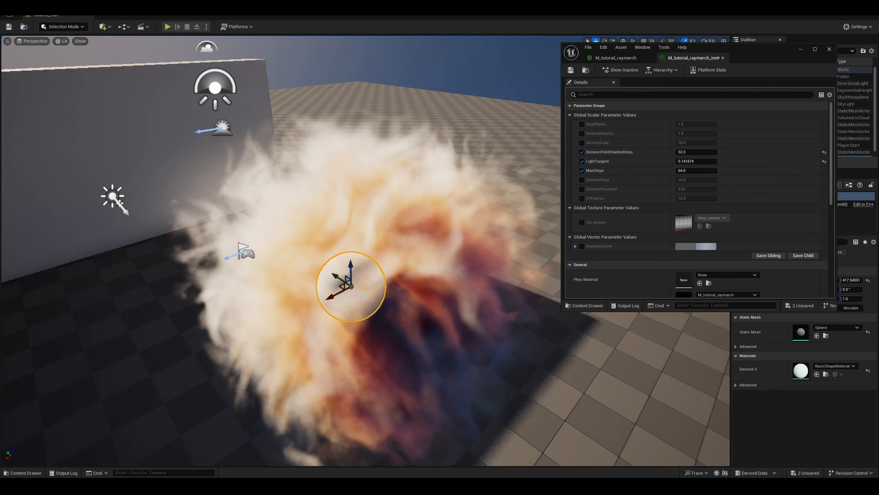
left_click_drag(331, 274, 341, 221)
mouse_move(388, 197)
right_mouse_down()
mouse_move(355, 230)
mouse_move(372, 204)
right_mouse_up()
key("w")
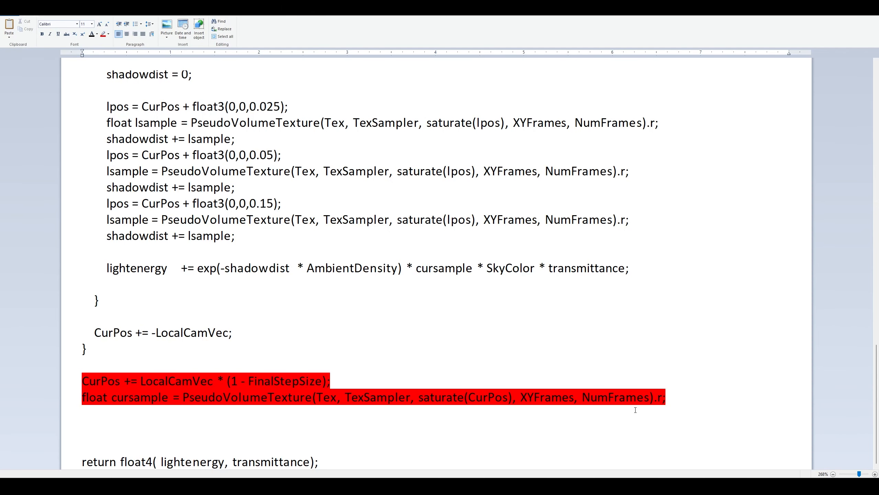
Step: In WordPad, examine the FinalStepSize offset of CurPos and the final cursample texture lookup highlighted in red
left_click(108, 382)
left_click_drag(683, 401, 123, 381)
left_click(175, 383)
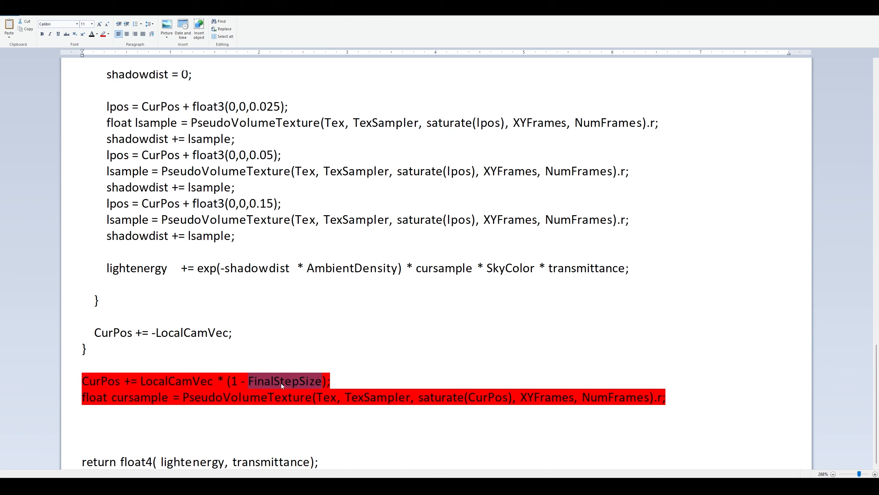
left_click_drag(85, 400, 642, 404)
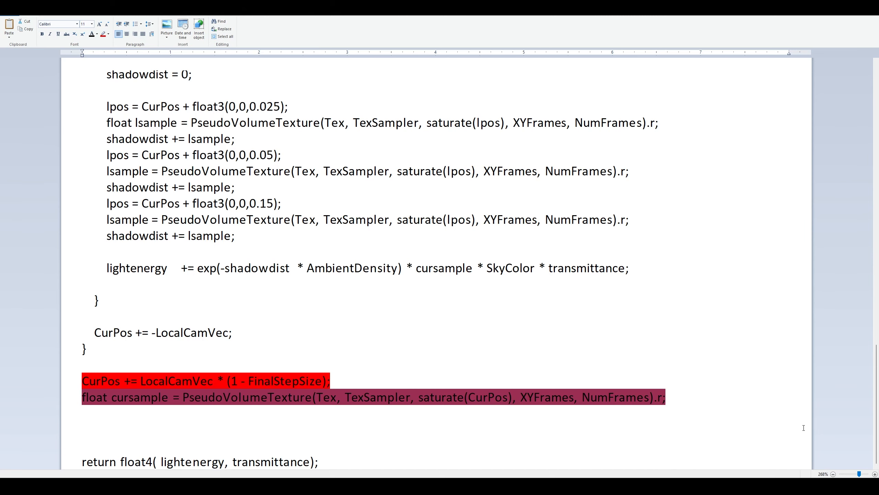
Step: Copy the complete if(cursample > 0.001) block from the MaxSteps loop and paste it below the red final cursample line
left_click_drag(859, 474, 854, 473)
scroll(523, 369, "up", 10)
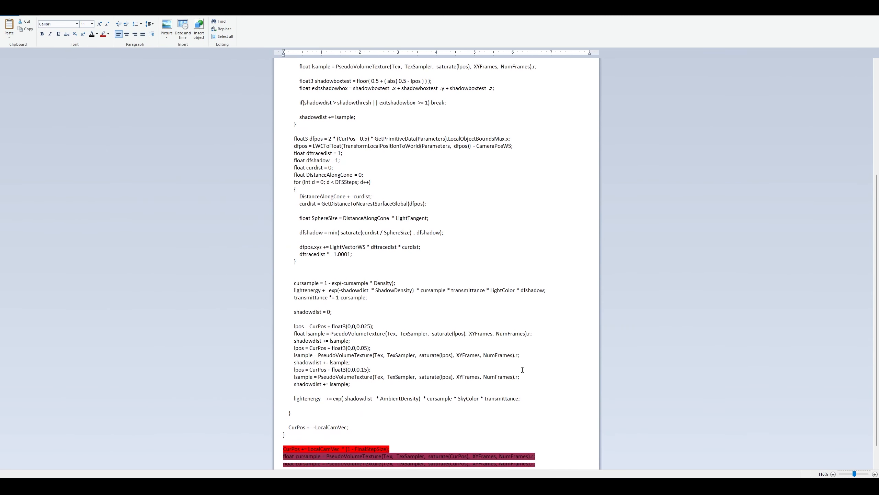
scroll(523, 370, "up", 5)
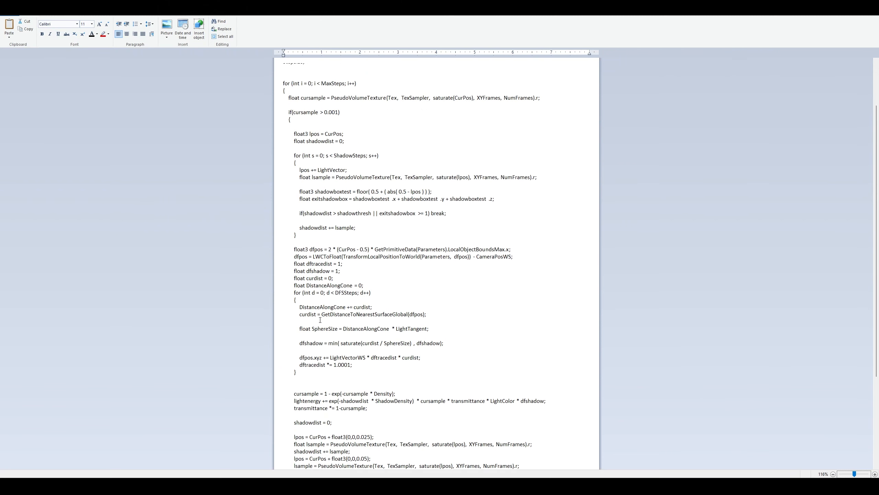
scroll(317, 198, "up", 1)
left_click(282, 142)
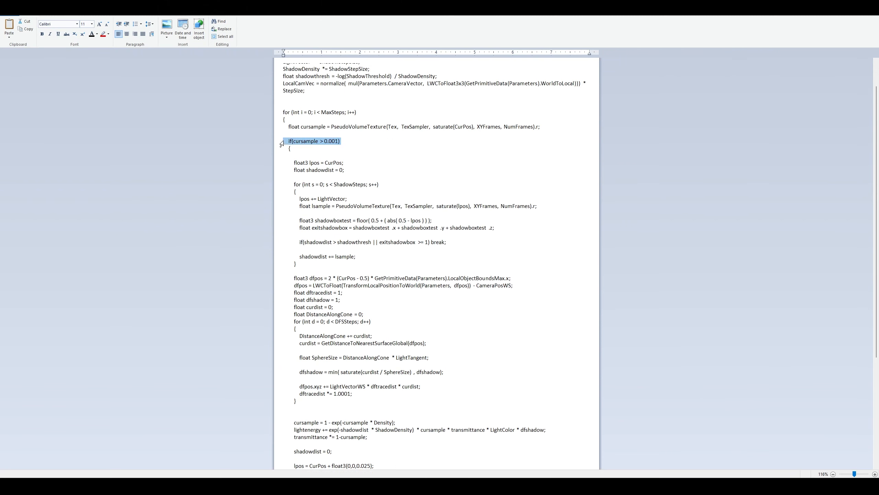
left_click(284, 155)
left_click_drag(288, 141, 299, 392)
left_click(289, 141)
scroll(298, 191, "down", 4)
scroll(313, 218, "down", 3)
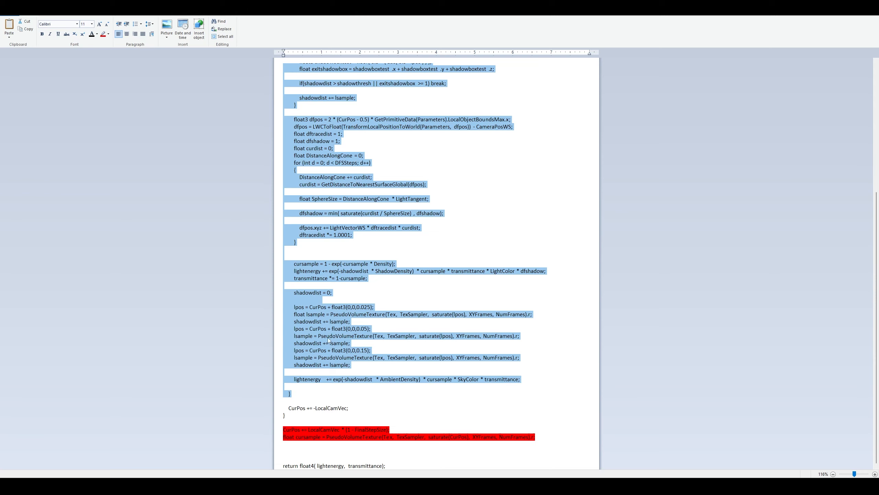
left_click(291, 449)
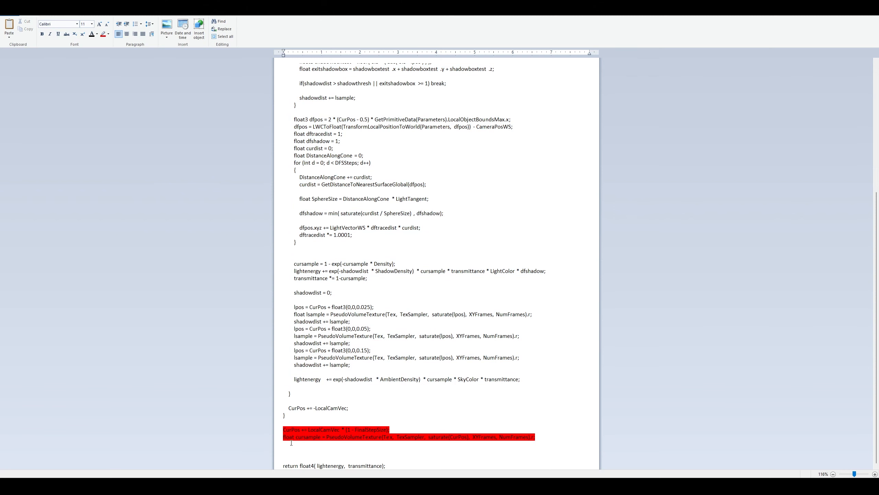
key("ctrl+v")
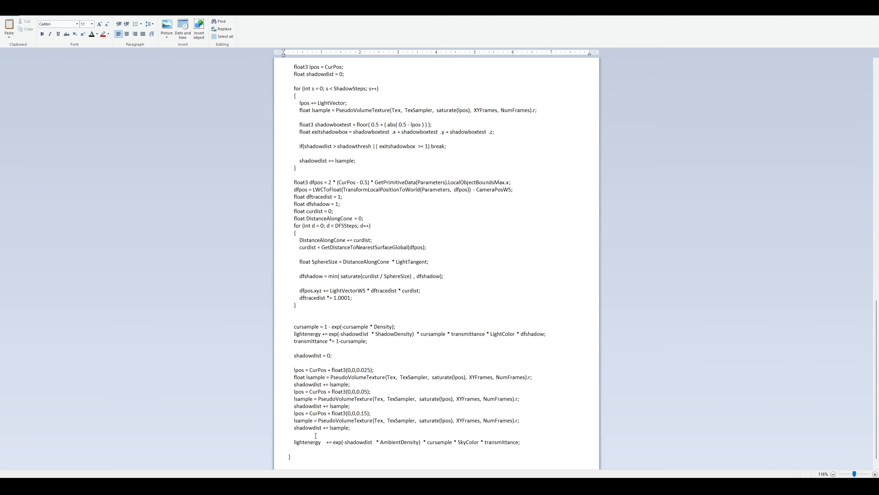
Step: Review the full shader code, comparing the original if(cursample > 0.001) block with its copy below the final step lines
scroll(343, 360, "up", 20)
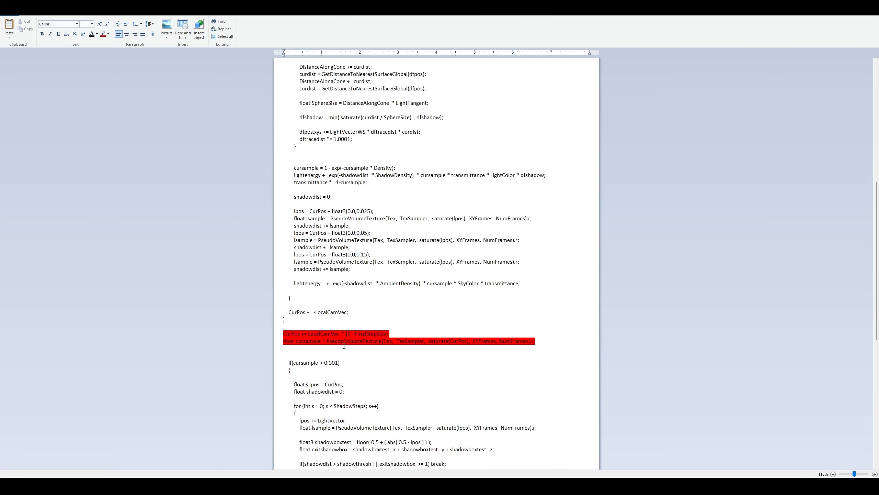
scroll(344, 343, "up", 7)
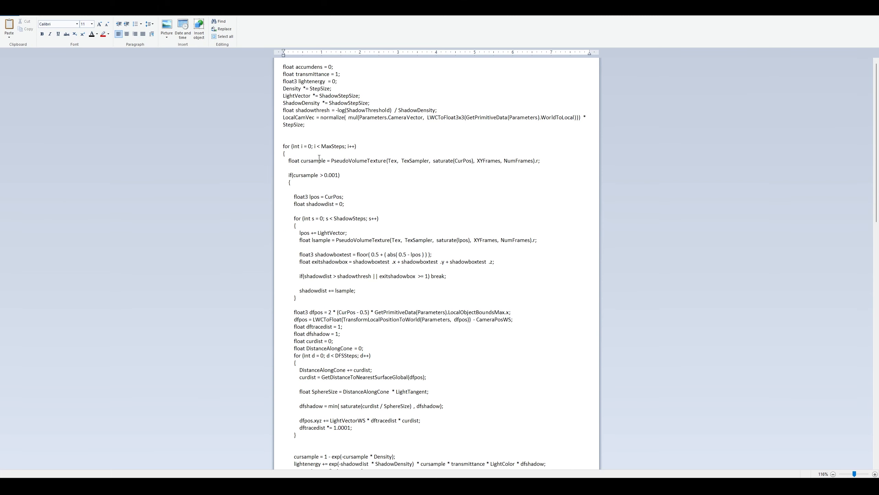
scroll(322, 154, "down", 1)
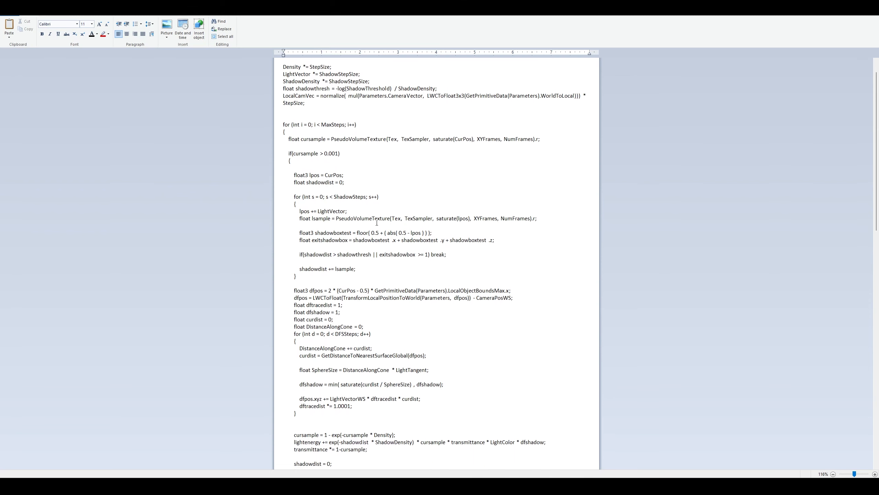
scroll(338, 170, "down", 5)
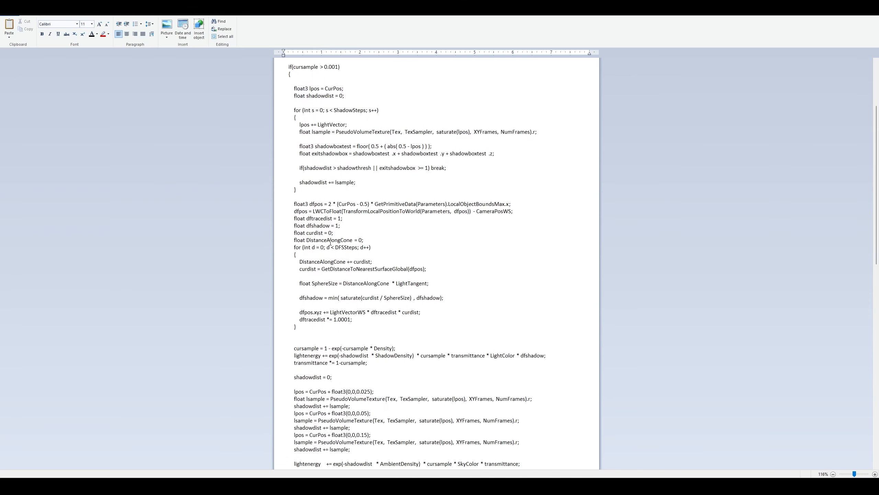
scroll(330, 242, "down", 6)
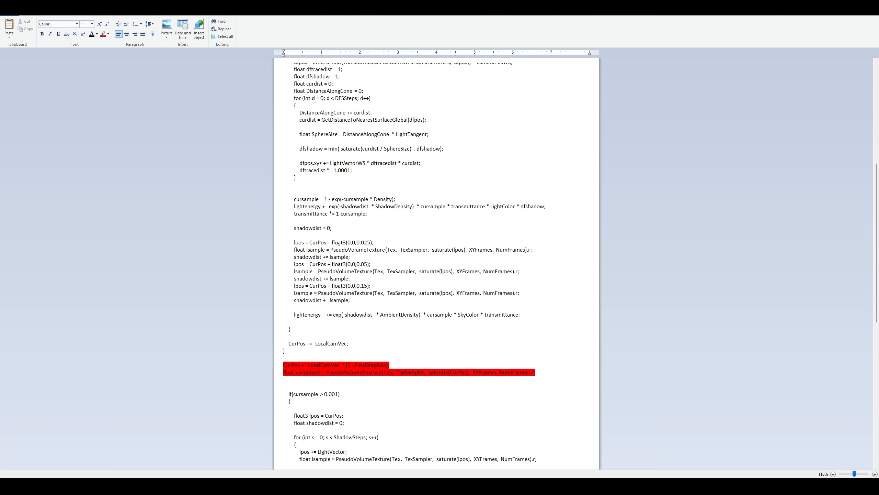
scroll(334, 187, "up", 6)
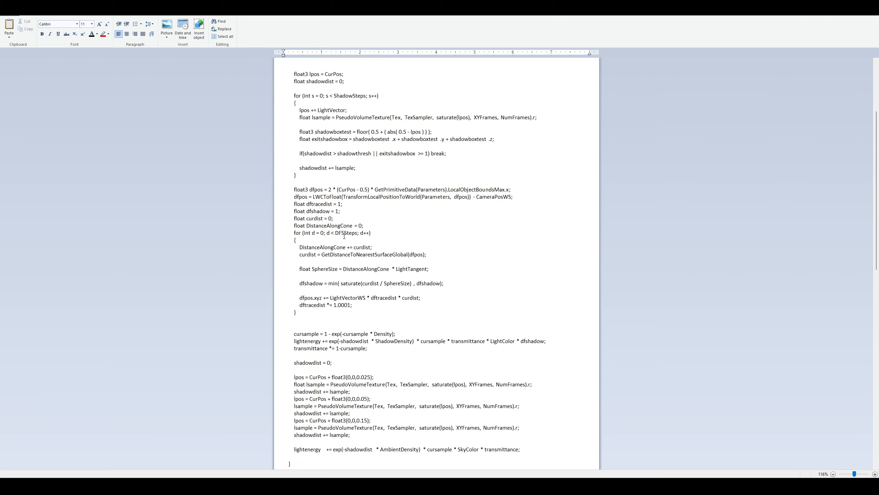
Step: Examine the shadow loop, distance field and ambient sections of the copied if(cursample > 0.001) block, and select the entire shader code
scroll(344, 236, "down", 5)
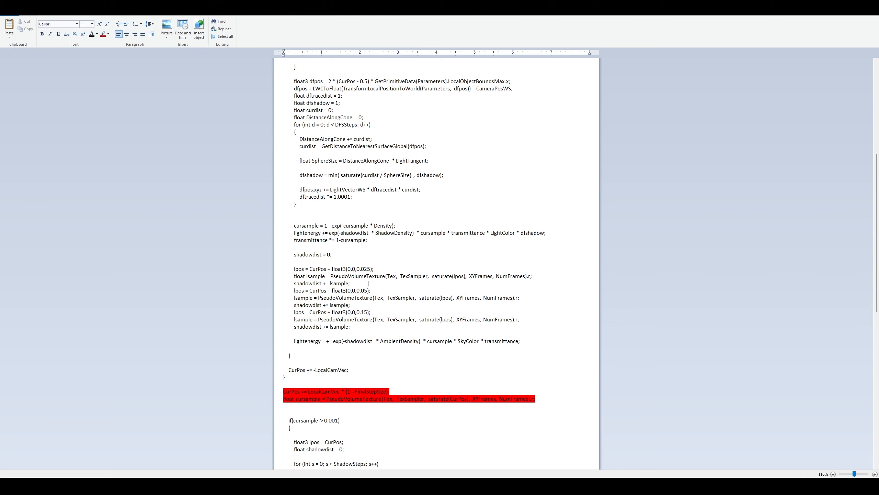
scroll(368, 283, "down", 7)
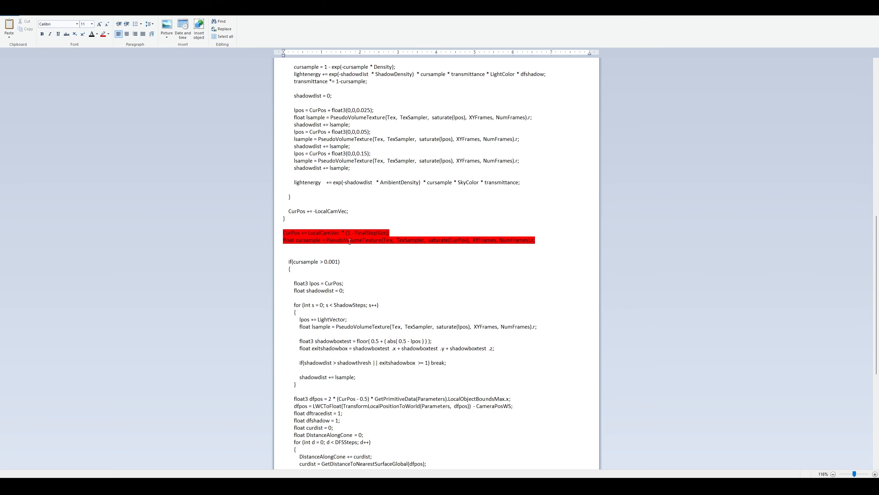
scroll(319, 245, "down", 3)
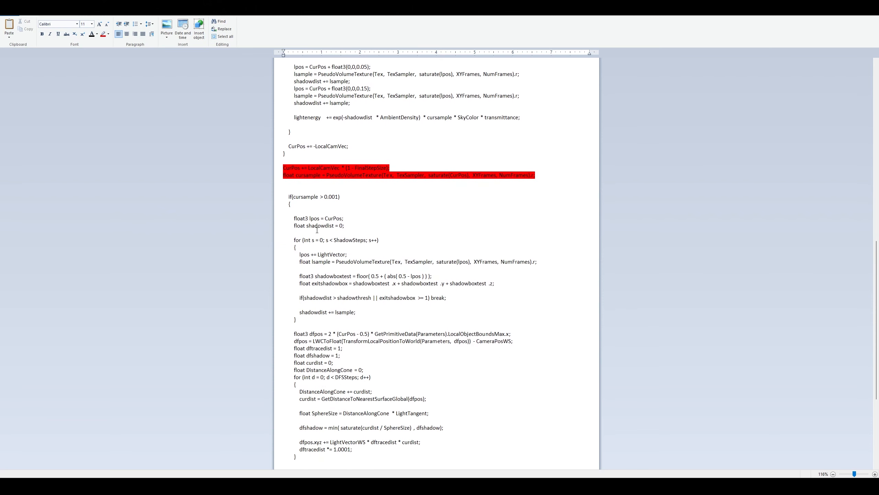
scroll(318, 230, "down", 2)
left_click_drag(295, 157, 293, 279)
scroll(293, 263, "down", 2)
left_click_drag(292, 239, 398, 356)
scroll(298, 362, "down", 2)
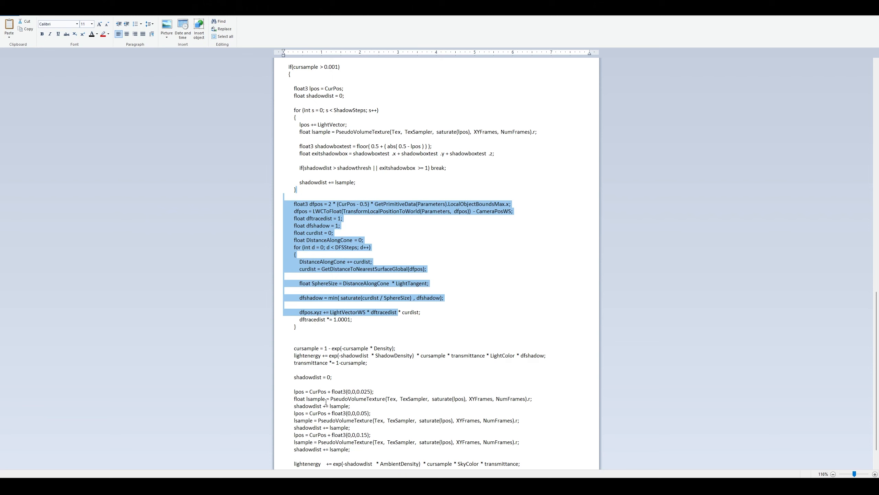
scroll(325, 402, "down", 2)
left_click_drag(322, 350, 372, 424)
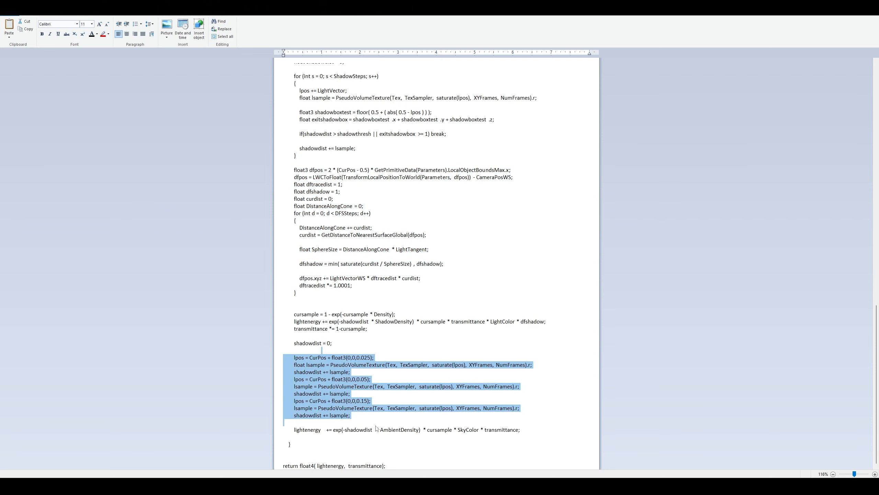
left_click(407, 460)
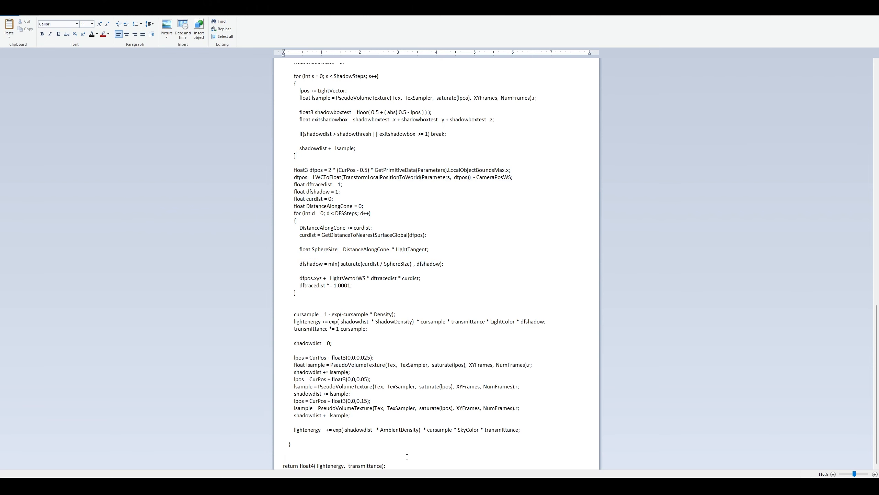
key("ctrl+a")
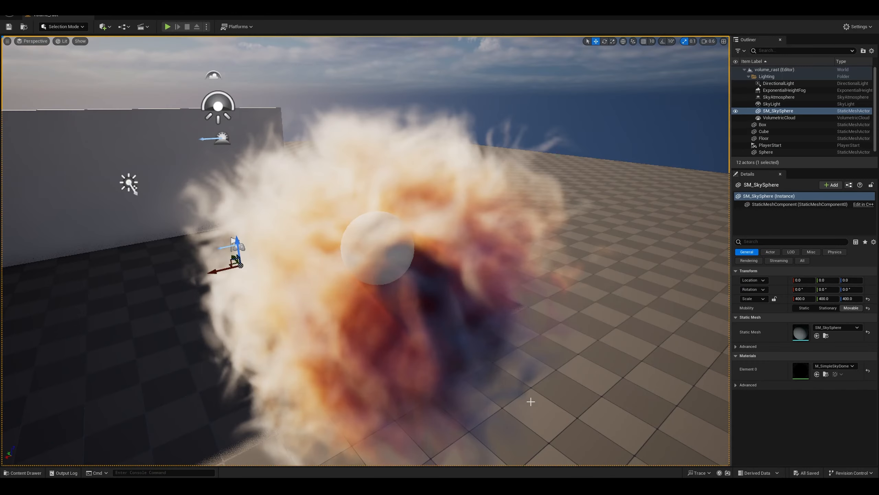
Step: Switch to Unreal Editor and inspect the smoke volume up close where the sphere intersects it, from slightly different angles
right_click_drag(399, 253, 398, 253)
right_click_drag(381, 286, 381, 285)
key("w")
scroll(380, 286, "down", 1)
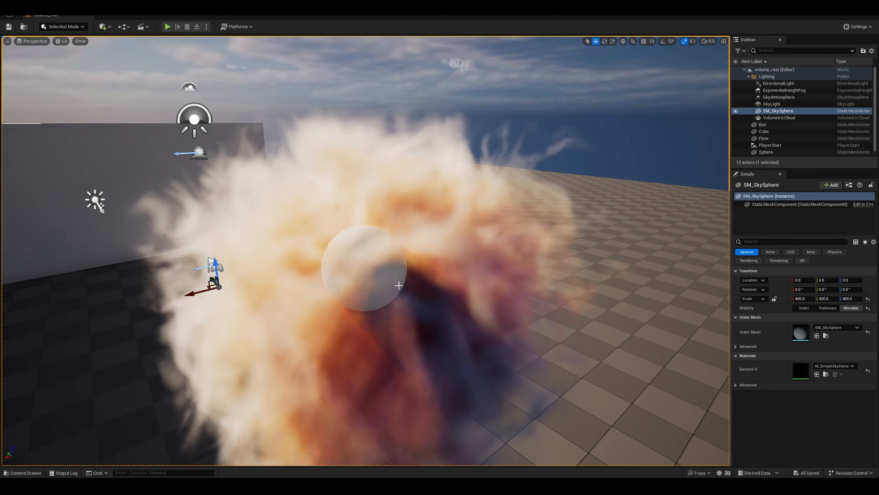
key("a")
mouse_move(399, 285)
right_mouse_down()
mouse_move(485, 287)
mouse_move(402, 286)
right_mouse_up()
key("s")
key("d")
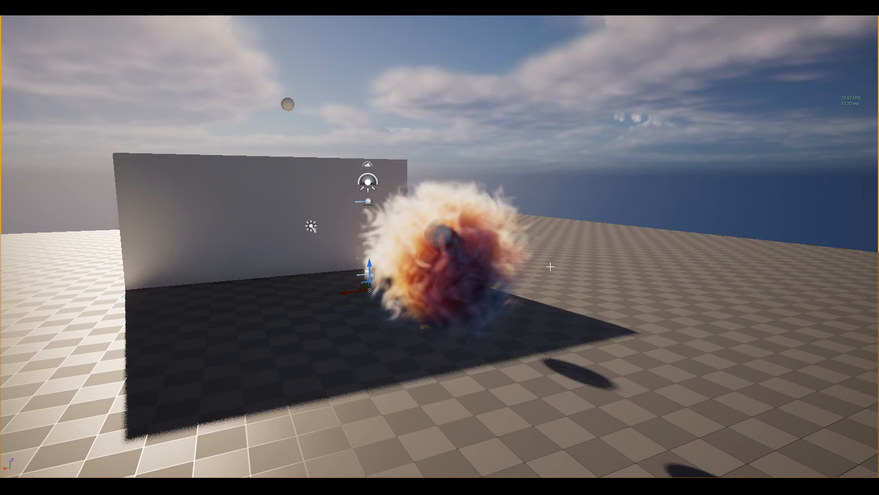
Step: Circle around the smoke volume in the enlarged viewport to examine the wall and sphere shadows falling across it from several sides
right_click_drag(551, 267, 405, 262)
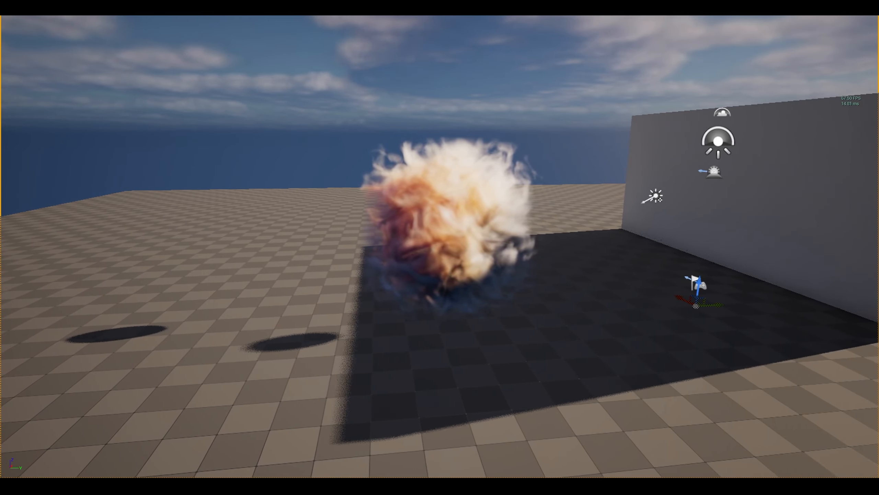
right_click_drag(405, 262, 248, 280)
key("d")
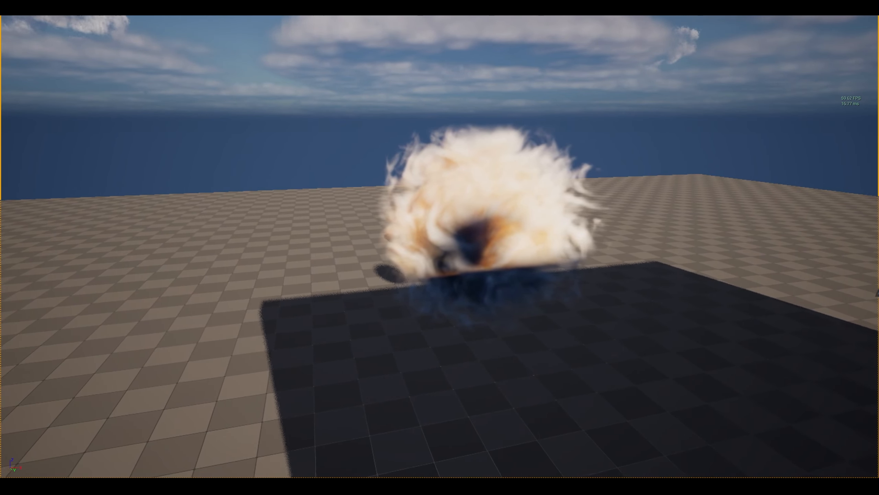
key("d")
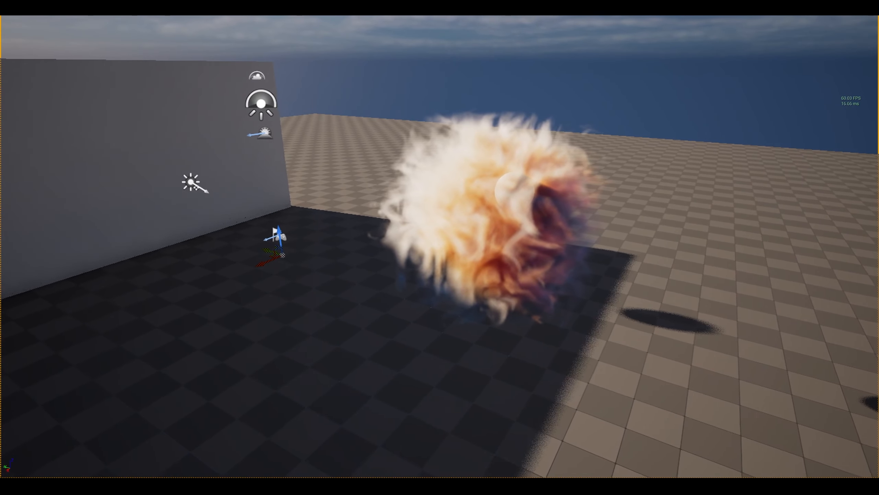
right_click_drag(522, 162, 523, 163)
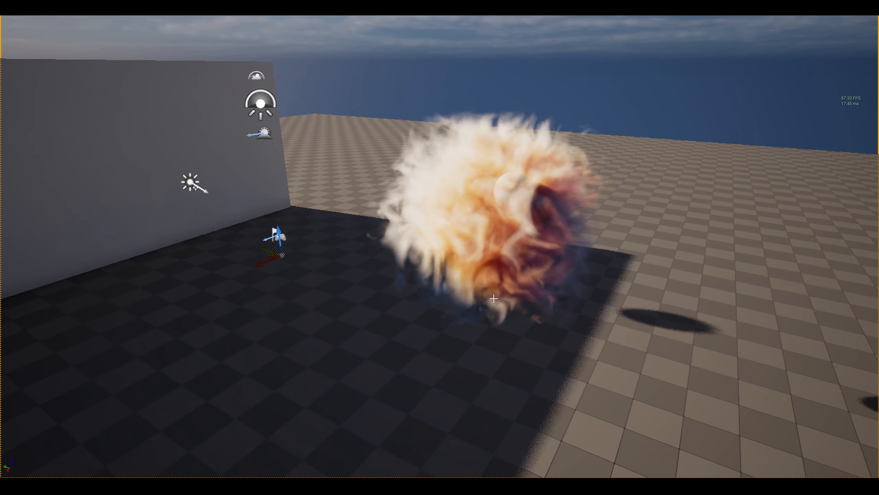